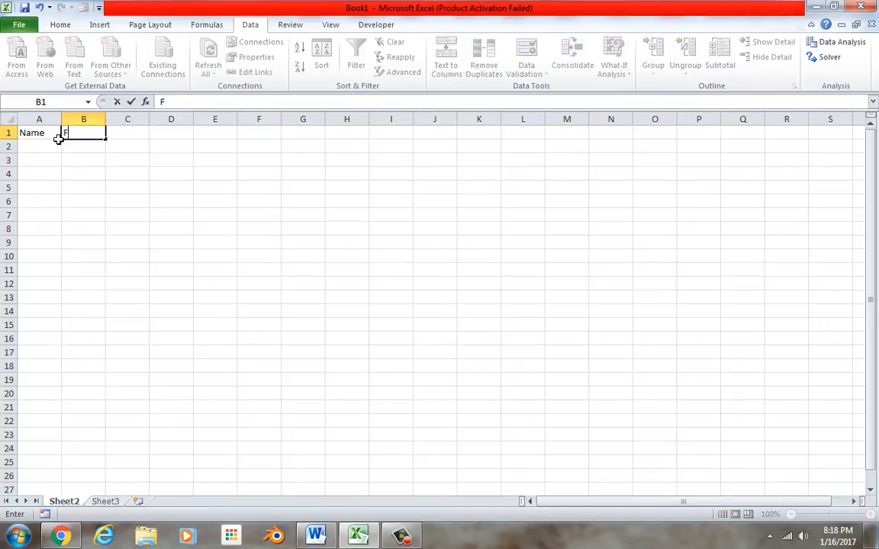
Enter the headings Date, First, Last and street address in A1:D1
{"action": "key", "text": "BackSpace"}
{"action": "key", "text": "BackSpace"}
{"action": "left_click", "coordinate": [58, 138]}
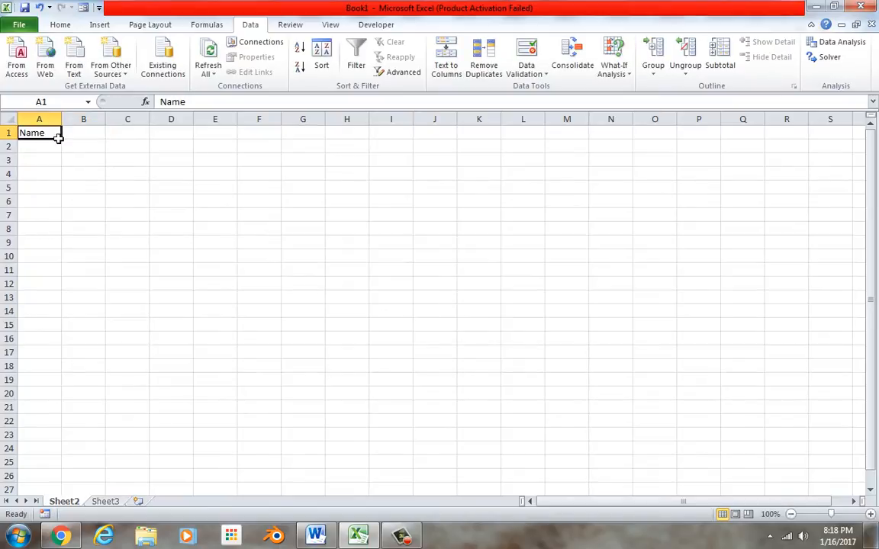
{"action": "type", "text": "Date"}
{"action": "key", "text": "Tab"}
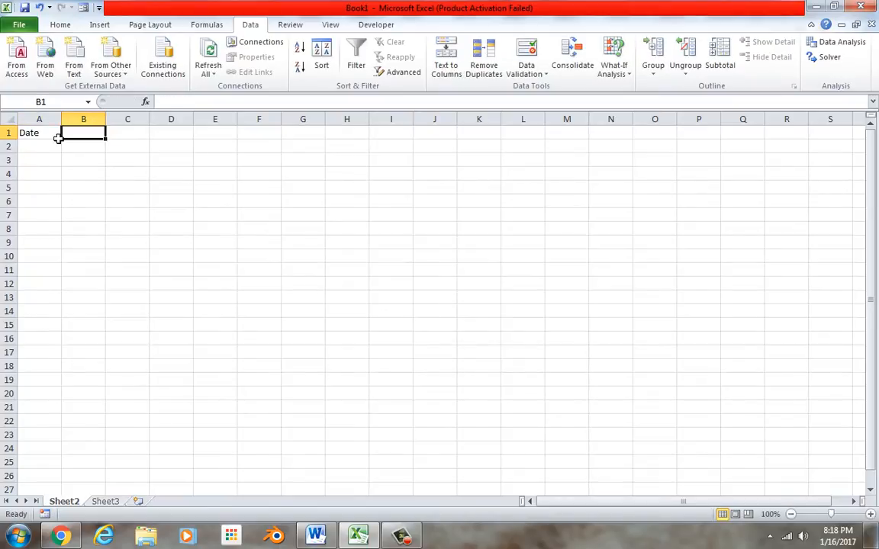
{"action": "type", "text": "First"}
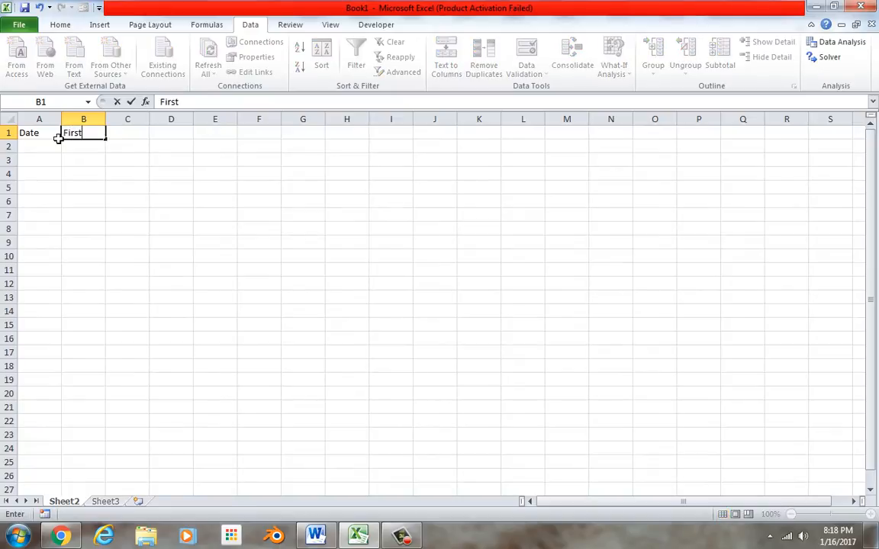
{"action": "key", "text": "Tab"}
{"action": "type", "text": "Last"}
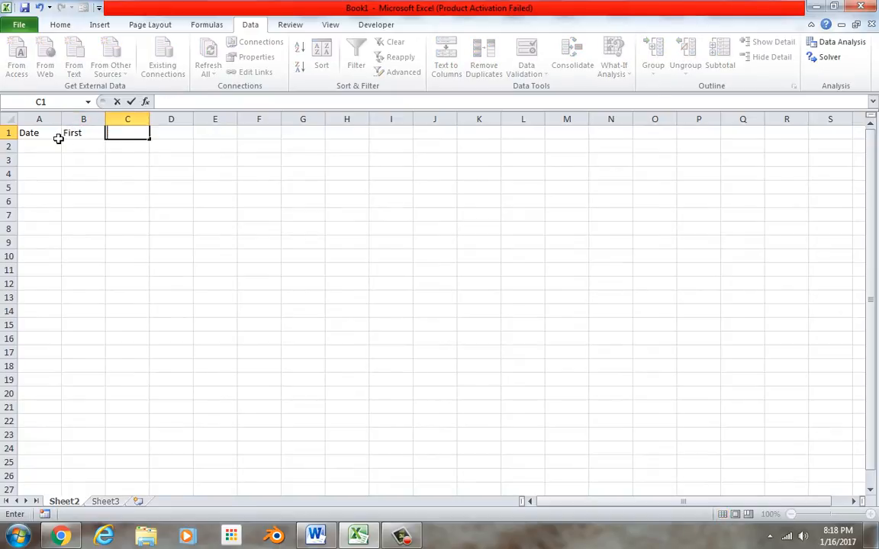
{"action": "key", "text": "Tab"}
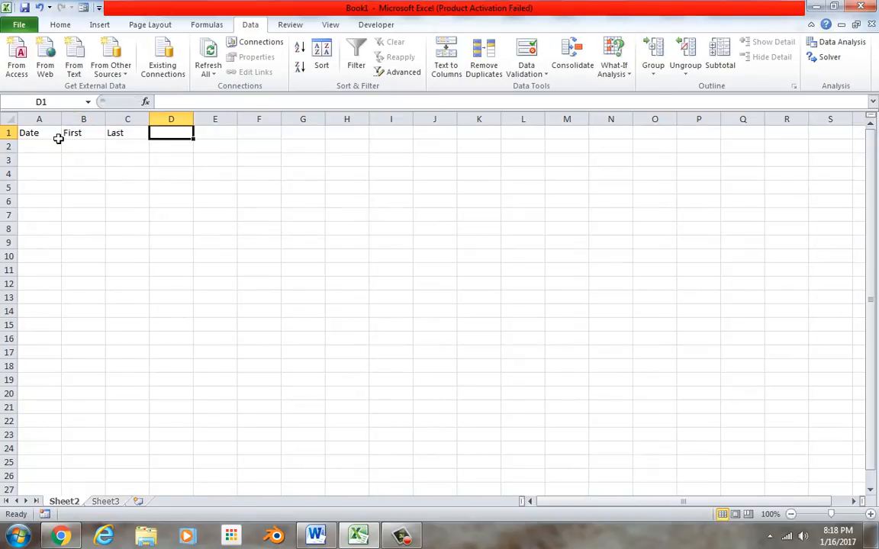
{"action": "type", "text": "stree"}
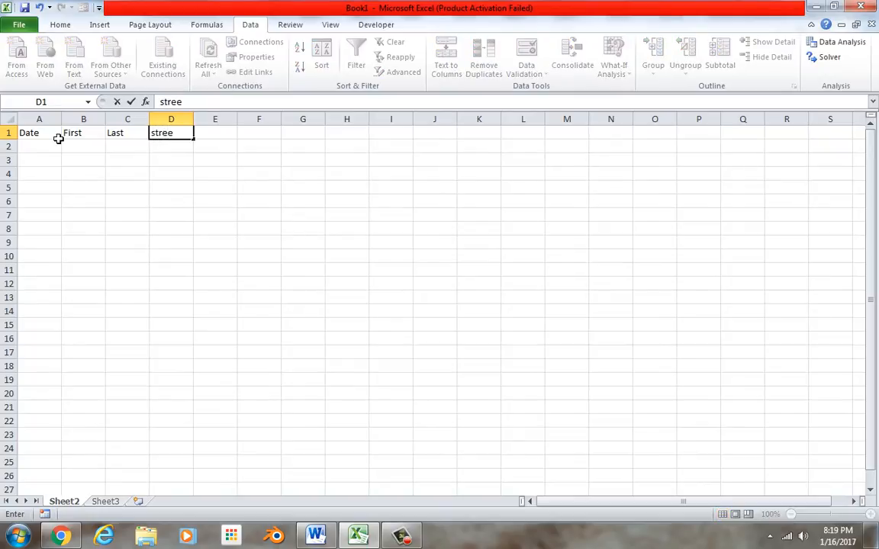
{"action": "type", "text": "t address"}
{"action": "key", "text": "Tab"}
Continue the header row with City, State, Phone and Ordered in E1:H1
{"action": "type", "text": "City"}
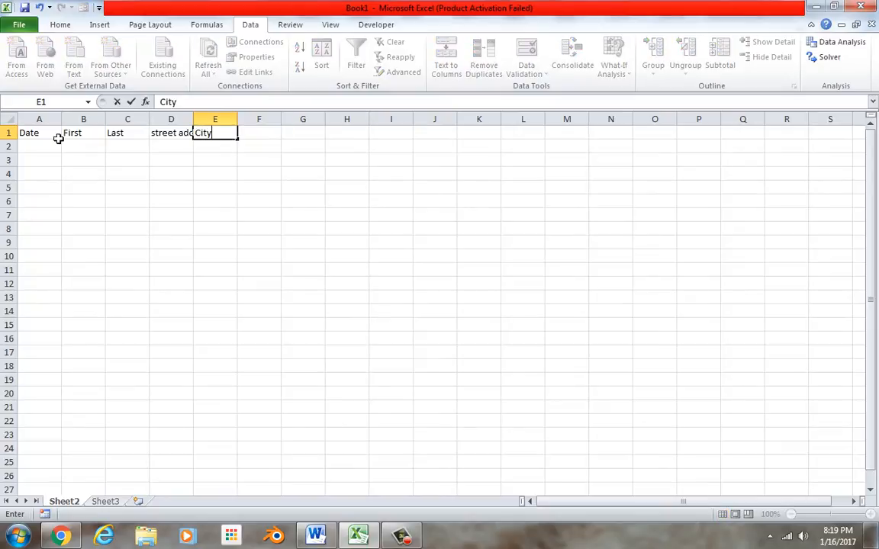
{"action": "key", "text": "Tab"}
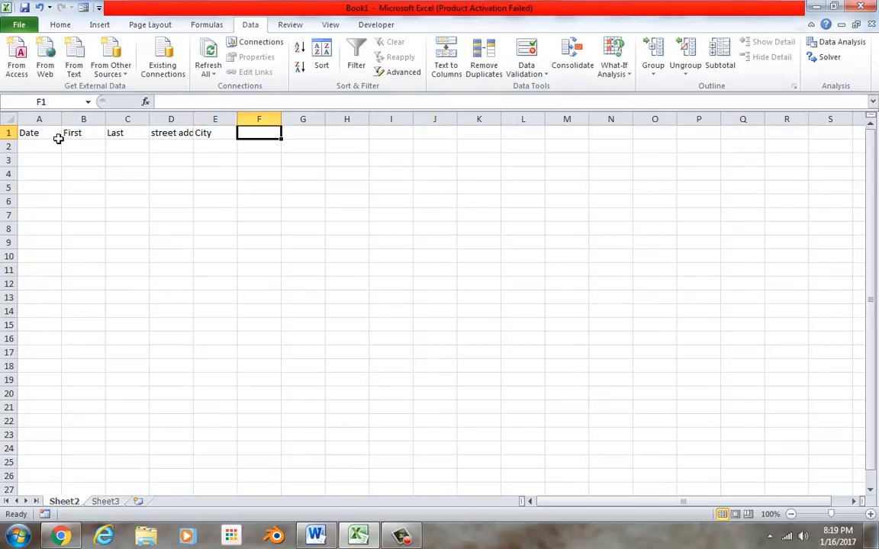
{"action": "type", "text": "State"}
{"action": "key", "text": "Tab"}
{"action": "type", "text": "Phone"}
{"action": "key", "text": "Tab"}
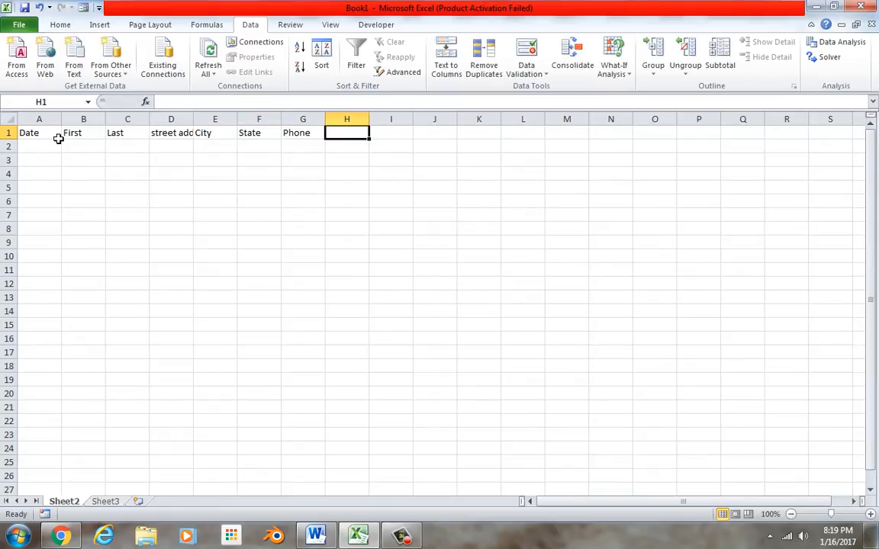
{"action": "type", "text": "Ordered"}
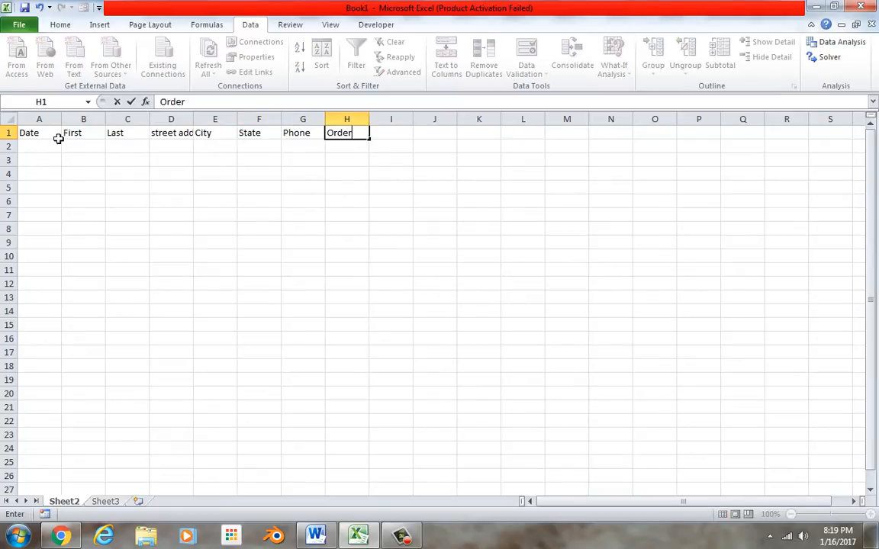
{"action": "left_click", "coordinate": [200, 216]}
Widen column D to fit 'street address', then bring up the workbook's Info view
{"action": "left_click_drag", "start_coordinate": [202, 124], "coordinate": [223, 122]}
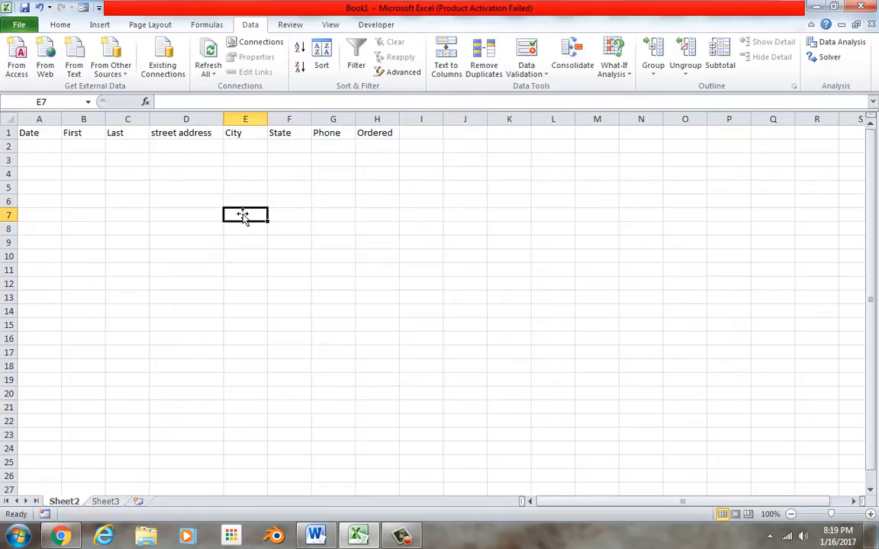
{"action": "left_click_drag", "start_coordinate": [49, 139], "coordinate": [328, 154]}
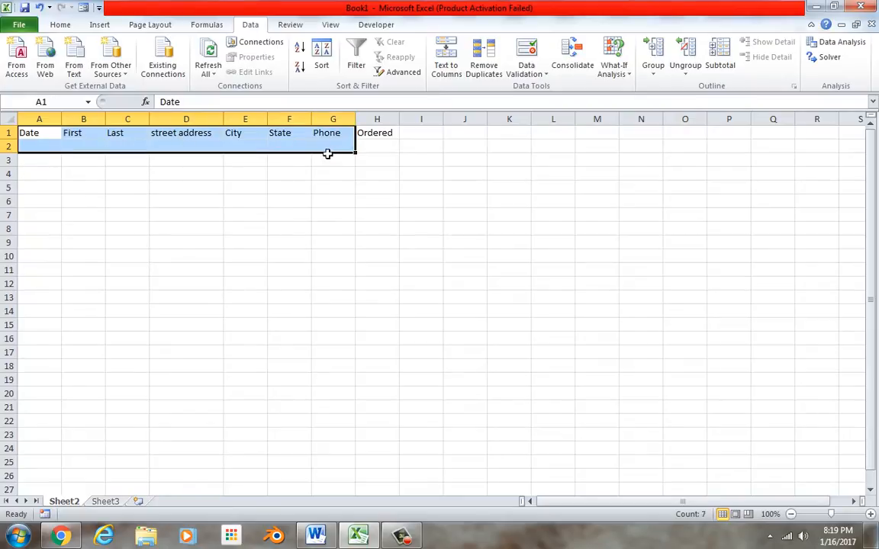
{"action": "left_click", "coordinate": [263, 228]}
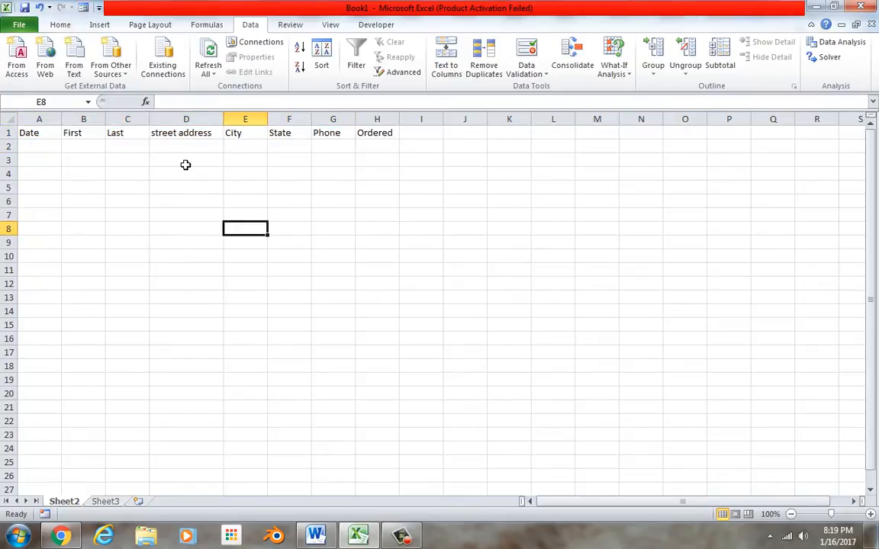
{"action": "left_click", "coordinate": [25, 25]}
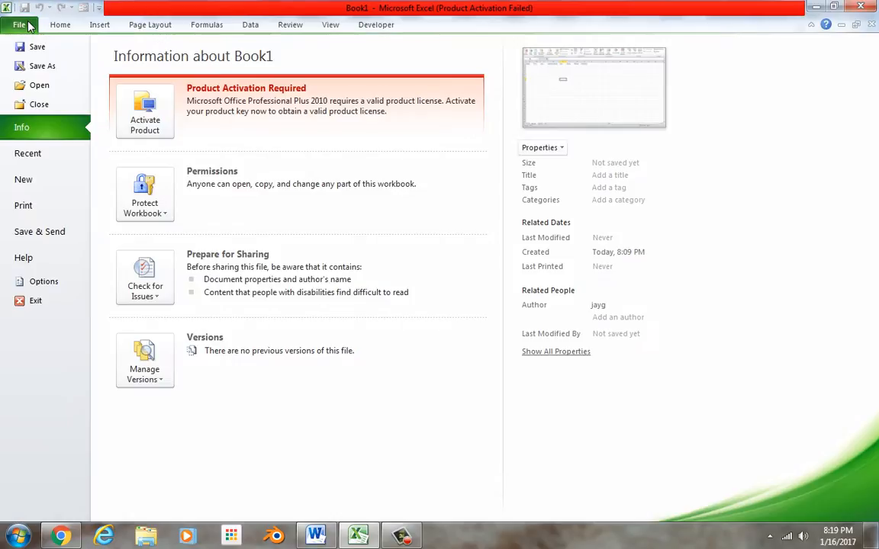
Find the Form command under Commands Not in the Ribbon in Excel Options, then cancel
{"action": "left_click", "coordinate": [40, 281]}
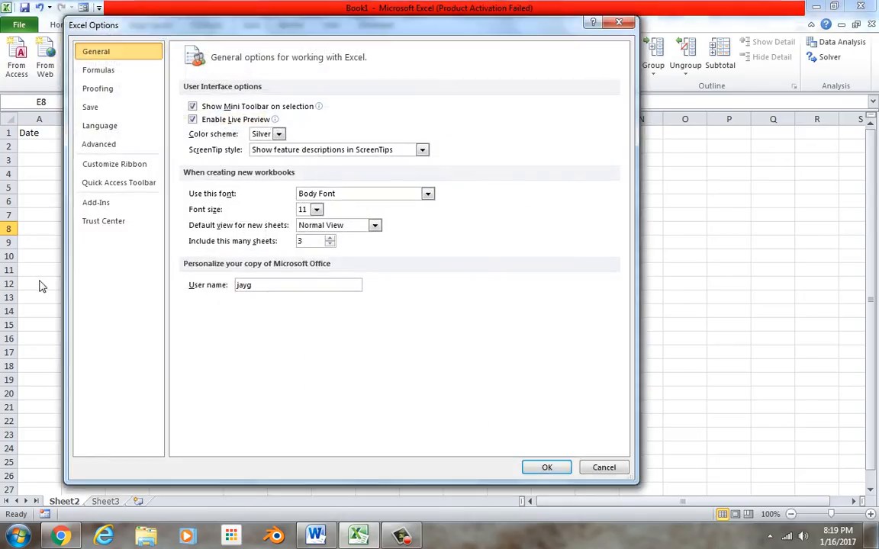
{"action": "left_click", "coordinate": [128, 168]}
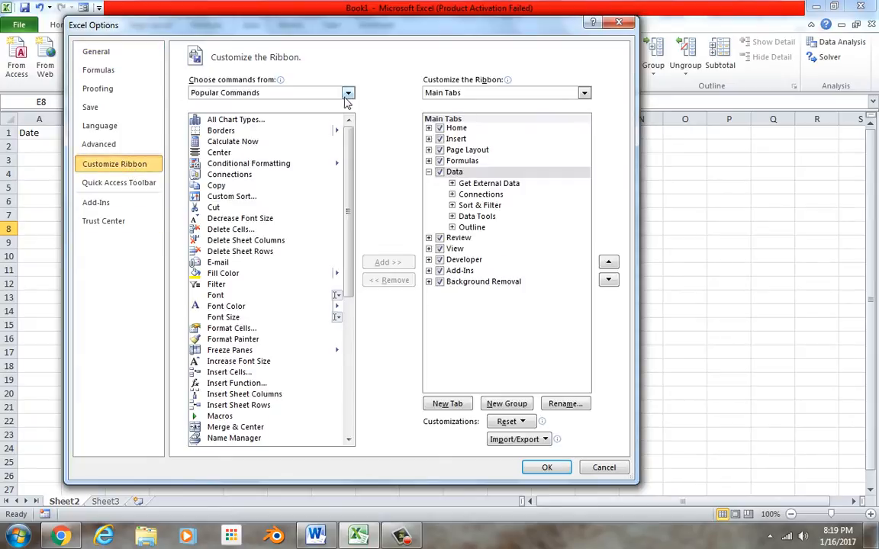
{"action": "left_click", "coordinate": [315, 91]}
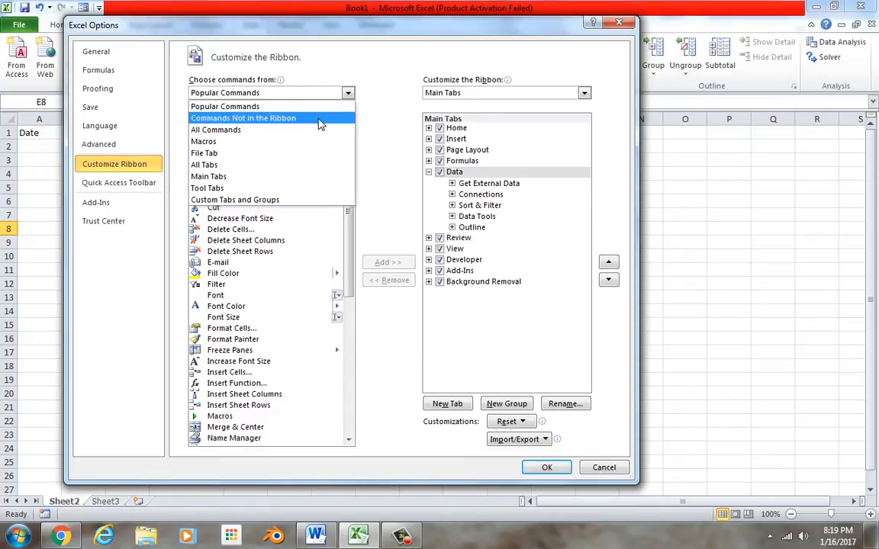
{"action": "left_click", "coordinate": [320, 119]}
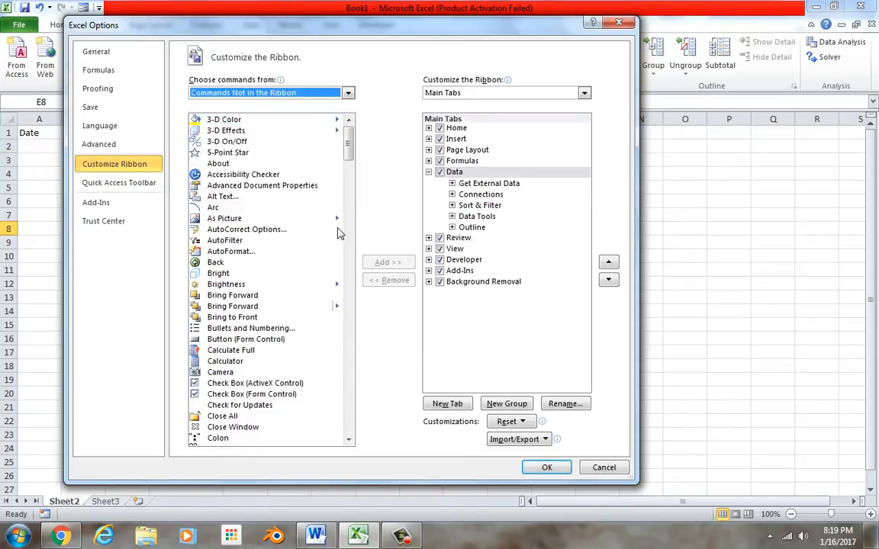
{"action": "mouse_move", "coordinate": [349, 126]}
{"action": "left_mouse_down"}
{"action": "mouse_move", "coordinate": [349, 186]}
{"action": "mouse_move", "coordinate": [363, 221]}
{"action": "left_mouse_up"}
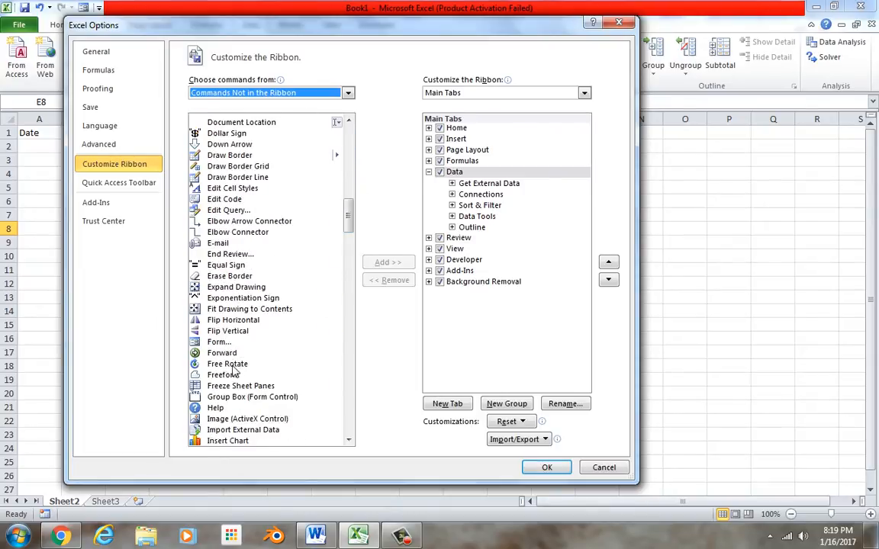
{"action": "left_click", "coordinate": [220, 342]}
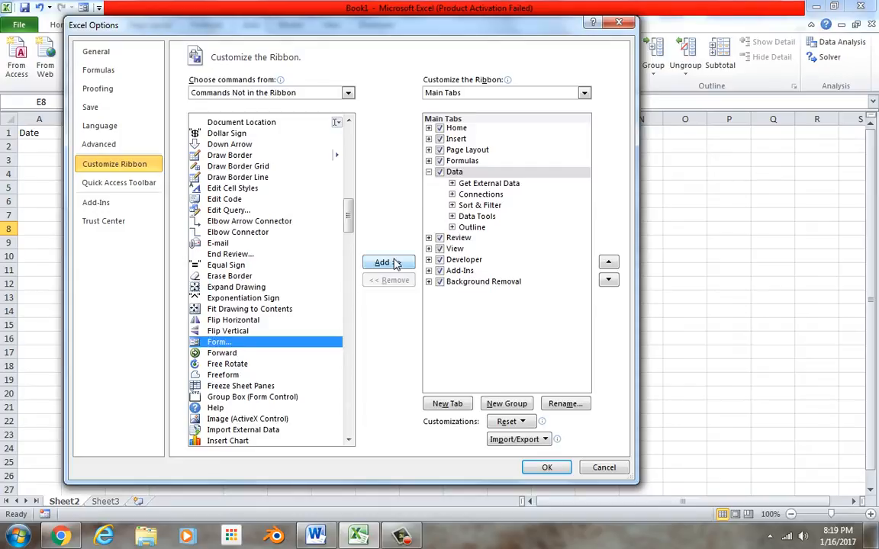
{"action": "left_click", "coordinate": [599, 468]}
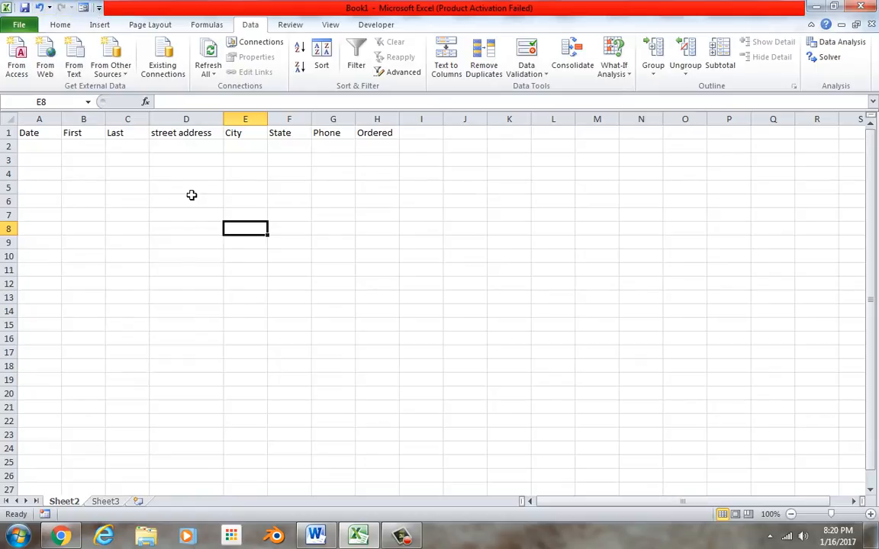
Run Form on the header row, dismiss the labels warning, widen column A and retry
{"action": "left_click_drag", "start_coordinate": [41, 134], "coordinate": [380, 137]}
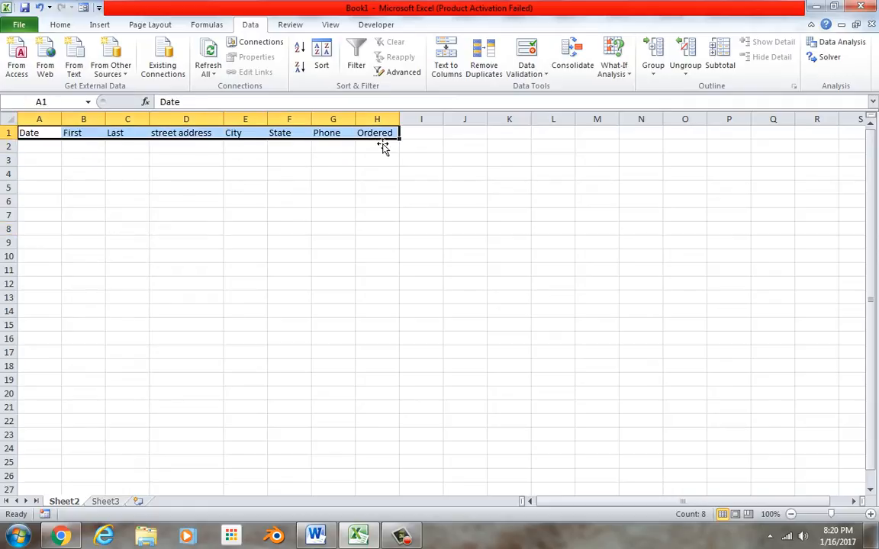
{"action": "left_click", "coordinate": [83, 8]}
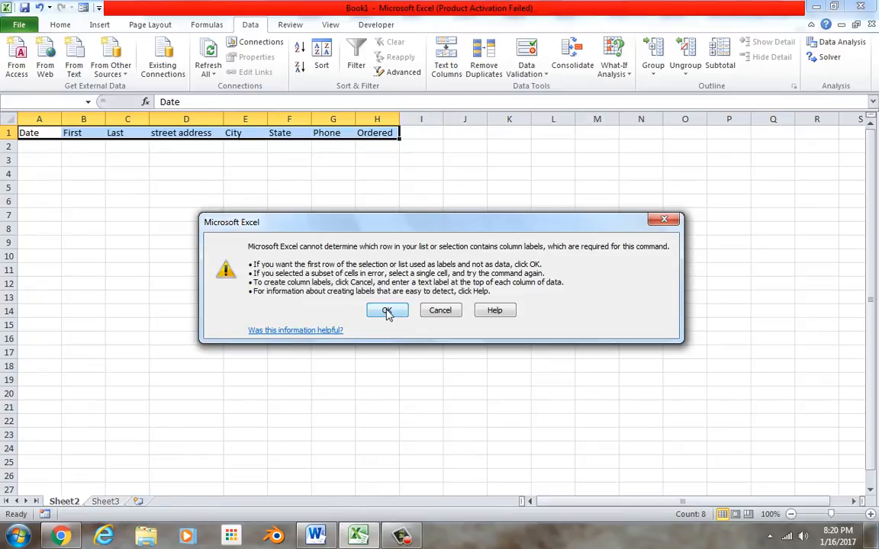
{"action": "left_click", "coordinate": [664, 220]}
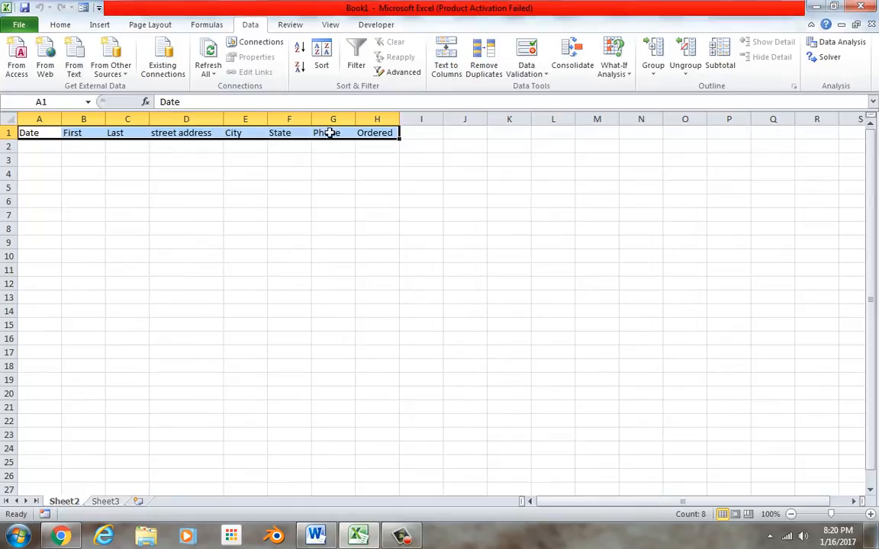
{"action": "left_click_drag", "start_coordinate": [62, 120], "coordinate": [123, 128]}
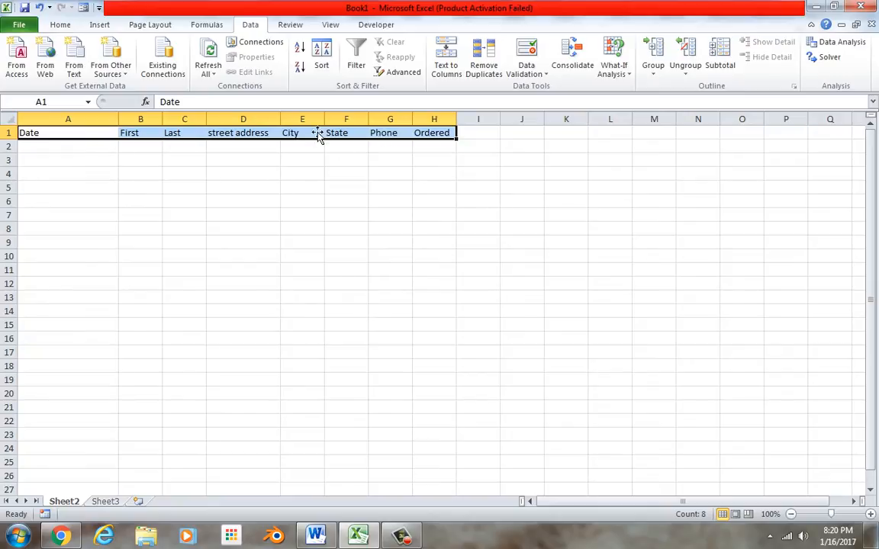
{"action": "left_click", "coordinate": [83, 8]}
Accept row 1 as labels and enter the date 1/16/17 in the data form
{"action": "left_click", "coordinate": [382, 313]}
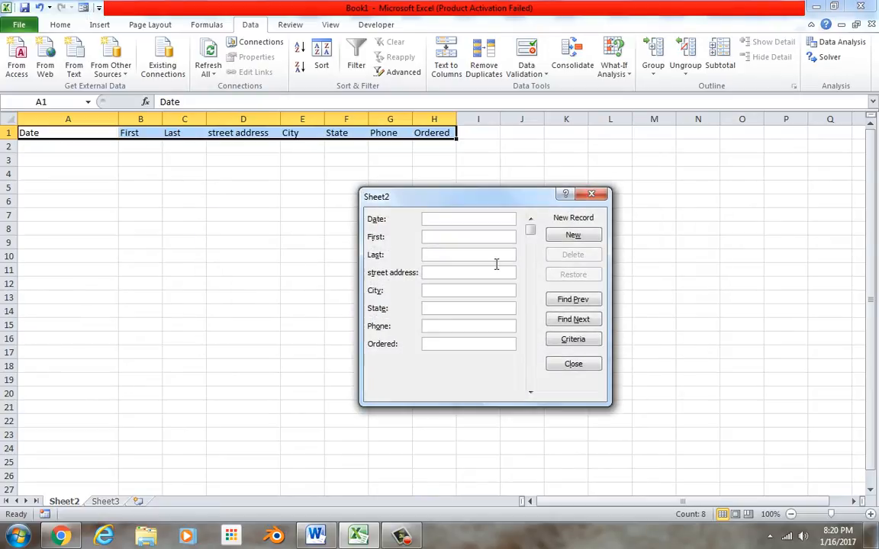
{"action": "type", "text": "january"}
{"action": "key", "text": "BackSpace"}
{"action": "key", "text": "BackSpace"}
{"action": "key", "text": "BackSpace"}
{"action": "key", "text": "BackSpace"}
{"action": "key", "text": "BackSpace"}
{"action": "key", "text": "BackSpace"}
{"action": "key", "text": "BackSpace"}
{"action": "type", "text": "Janu"}
{"action": "key", "text": "BackSpace"}
{"action": "key", "text": "BackSpace"}
{"action": "key", "text": "BackSpace"}
{"action": "key", "text": "BackSpace"}
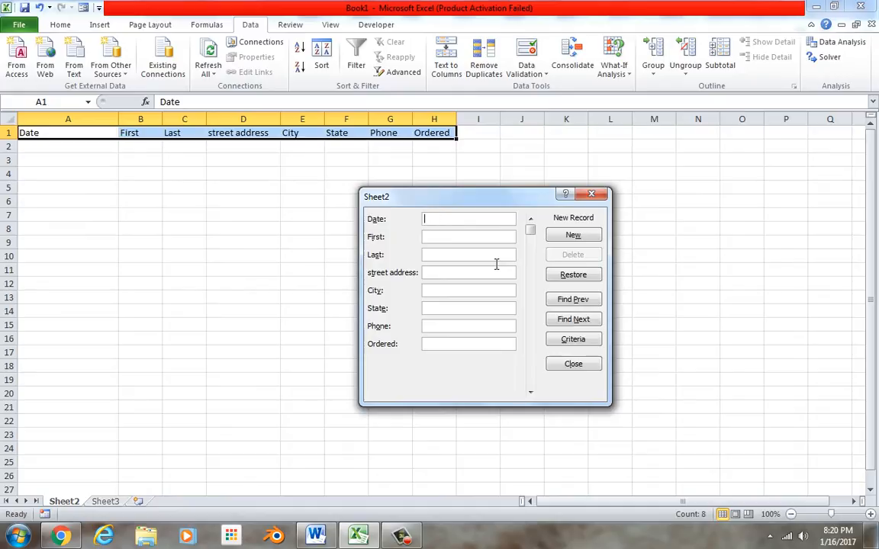
{"action": "type", "text": "1/"}
{"action": "type", "text": "`6"}
{"action": "key", "text": "BackSpace"}
{"action": "key", "text": "BackSpace"}
{"action": "type", "text": "6/"}
Fill in the customer's name, street address, city, state, phone number and an order of 1/2 hog
{"action": "left_click", "coordinate": [492, 240]}
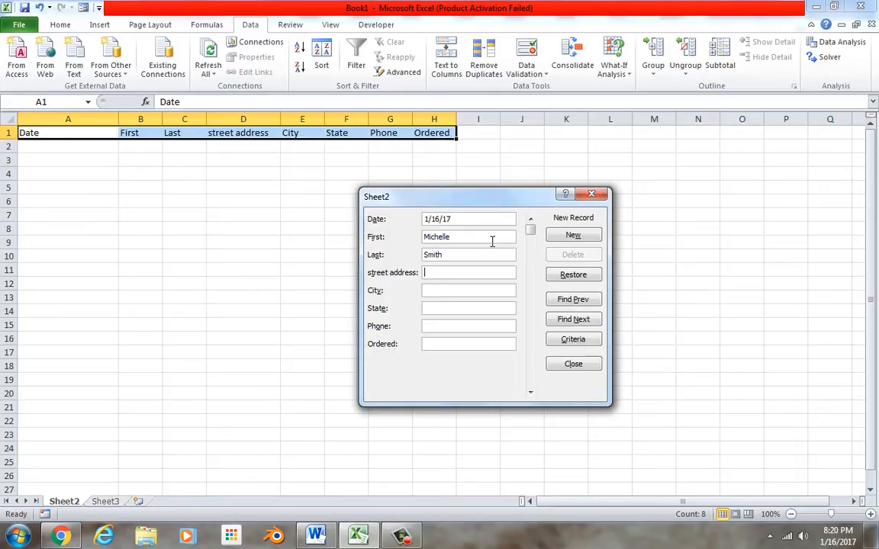
{"action": "key", "text": "Tab"}
{"action": "type", "text": "St. Helens"}
{"action": "type", "text": "Oregon"}
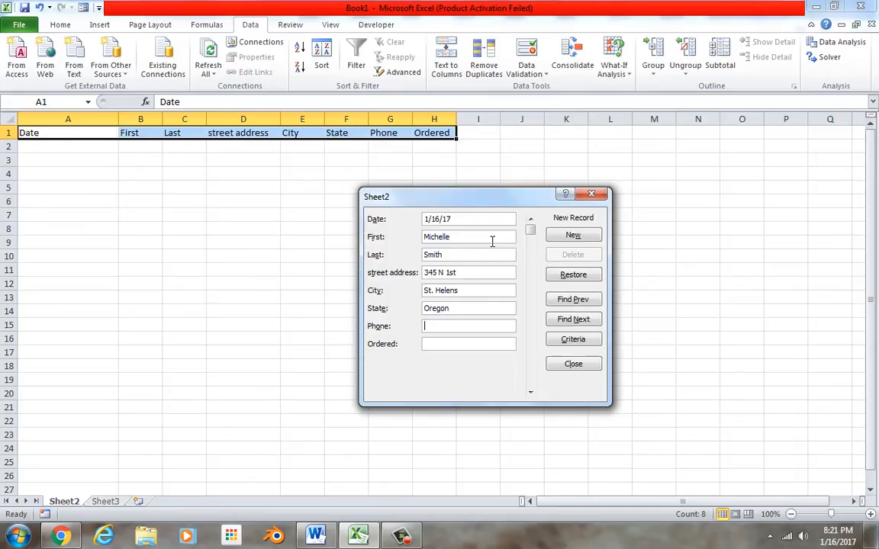
{"action": "left_click", "coordinate": [481, 347]}
{"action": "type", "text": "1/2 hog"}
Save the first record, then enter date 1/27/17 and the second customer's first and last name
{"action": "left_click", "coordinate": [568, 235]}
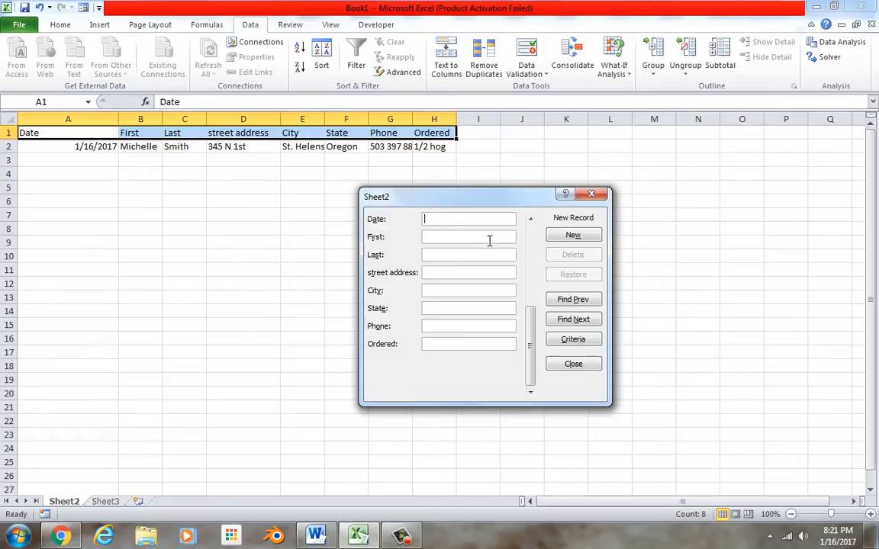
{"action": "type", "text": "1/"}
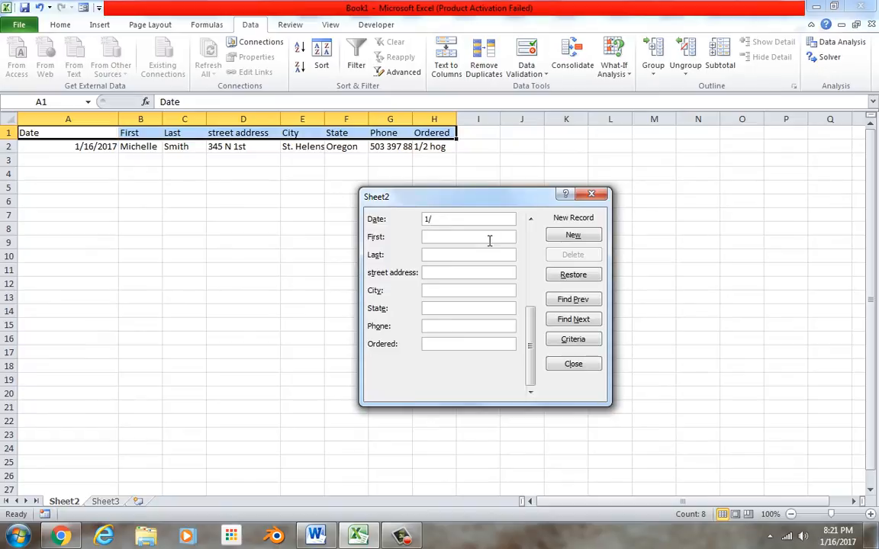
{"action": "type", "text": "27/17"}
{"action": "key", "text": "Tab"}
{"action": "type", "text": "mi"}
{"action": "key", "text": "BackSpace"}
{"action": "key", "text": "BackSpace"}
{"action": "key", "text": "Tab"}
{"action": "key", "text": "Tab"}
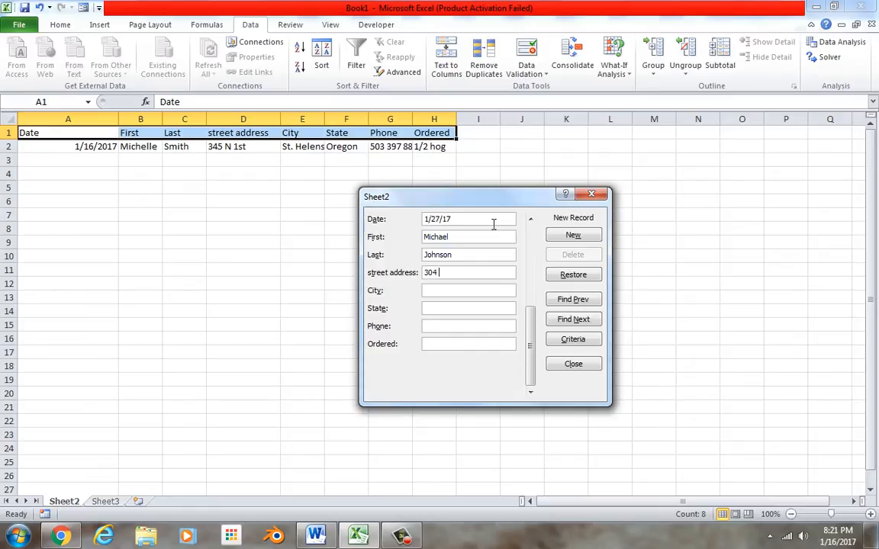
Enter the customer's street address, city, state, phone and an order of 1/2 lamb, then add it
{"action": "type", "text": "re"}
{"action": "type", "text": "St helens"}
{"action": "key", "text": "BackSpace"}
{"action": "key", "text": "BackSpace"}
{"action": "key", "text": "BackSpace"}
{"action": "key", "text": "BackSpace"}
{"action": "key", "text": "BackSpace"}
{"action": "key", "text": "BackSpace"}
{"action": "type", "text": "elens"}
{"action": "key", "text": "Tab"}
{"action": "type", "text": "Oregon"}
{"action": "key", "text": "Tab"}
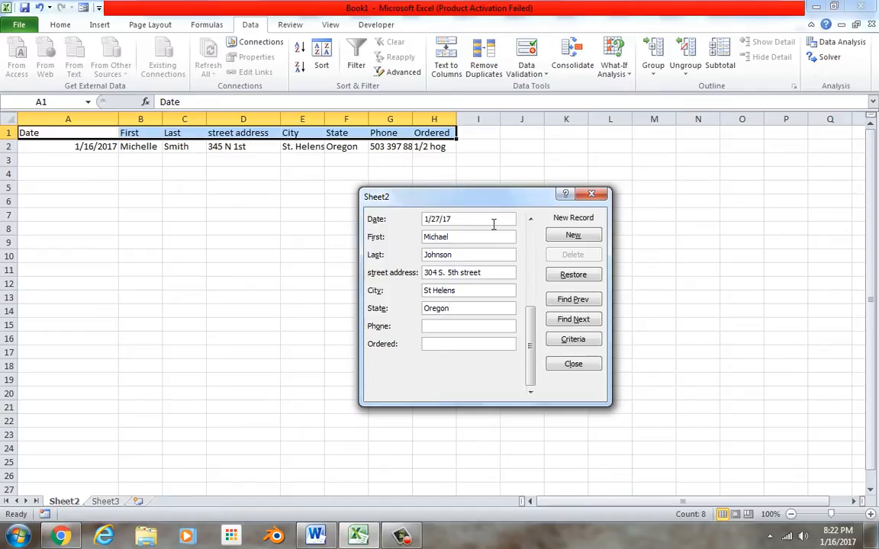
{"action": "key", "text": "Tab"}
{"action": "type", "text": "1/2 lanmb"}
{"action": "left_click", "coordinate": [564, 239]}
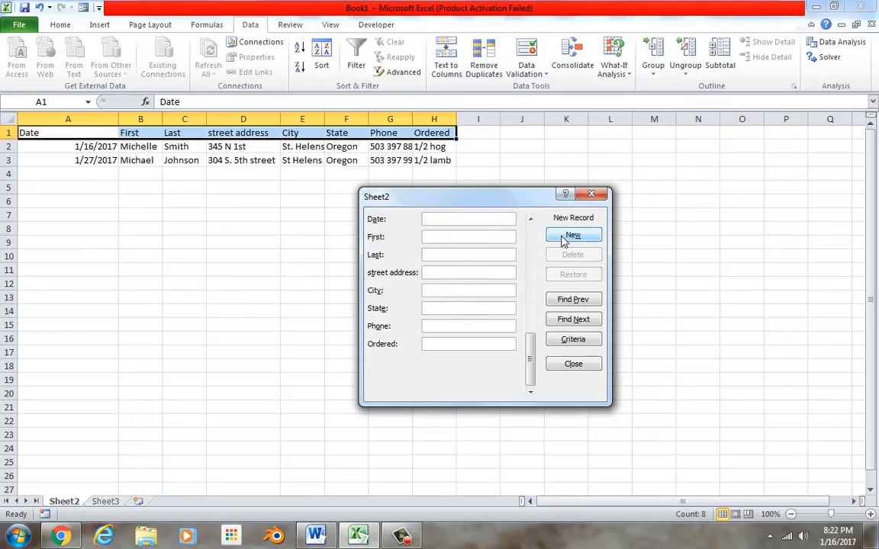
Close the data form and widen columns B, D and G to fit names, addresses and phones
{"action": "left_click", "coordinate": [591, 195]}
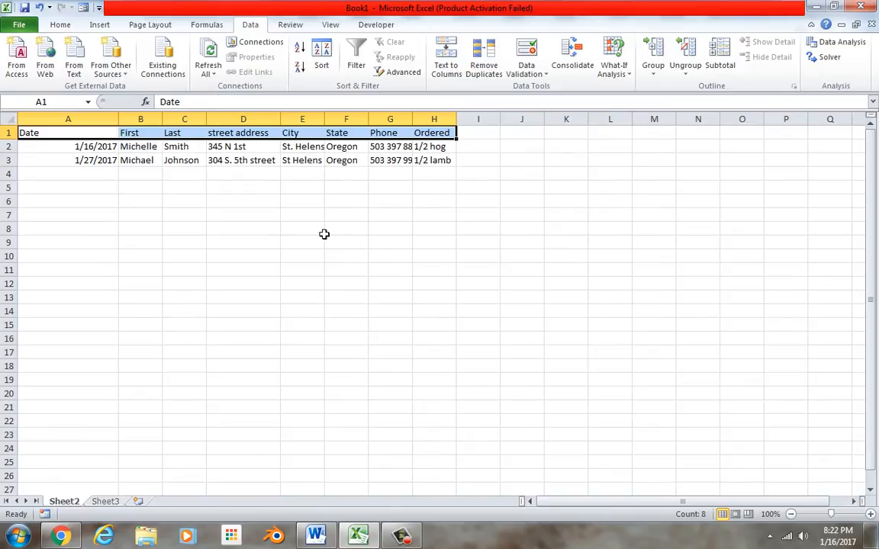
{"action": "left_click_drag", "start_coordinate": [163, 119], "coordinate": [245, 120]}
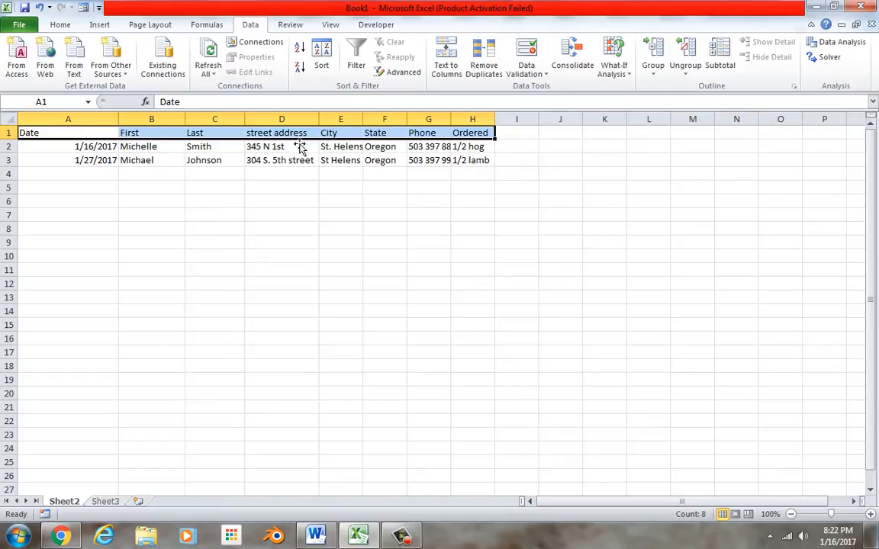
{"action": "left_click_drag", "start_coordinate": [325, 125], "coordinate": [411, 122]}
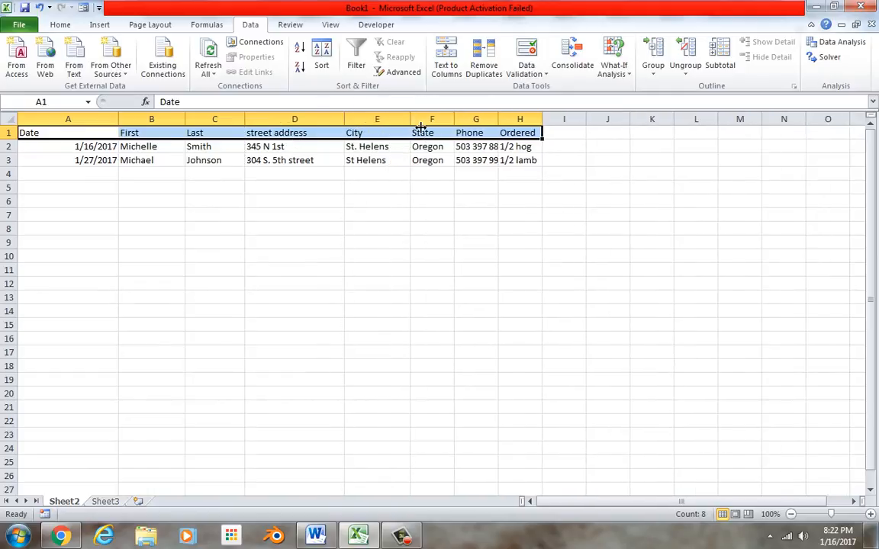
{"action": "left_click_drag", "start_coordinate": [497, 121], "coordinate": [538, 120]}
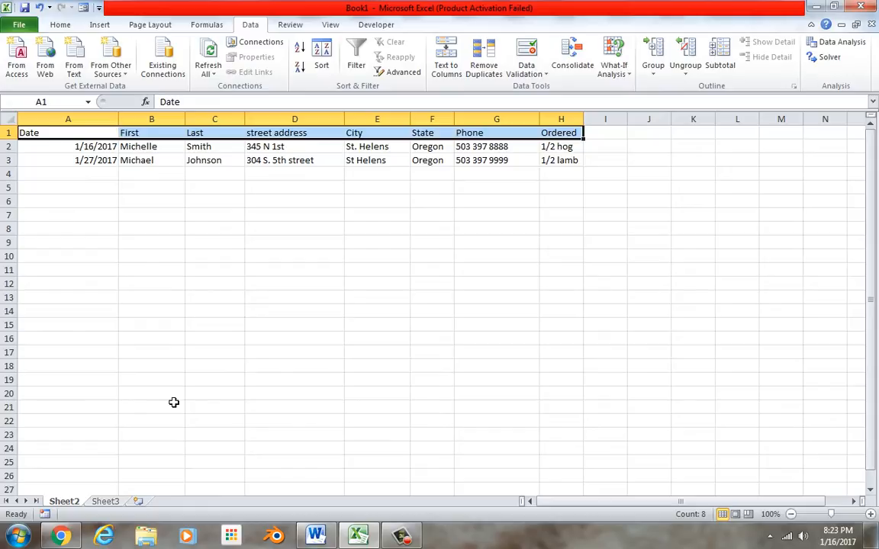
On Sheet3, type the headers date, vendor, description and cost in A1:D1
{"action": "left_click", "coordinate": [75, 221]}
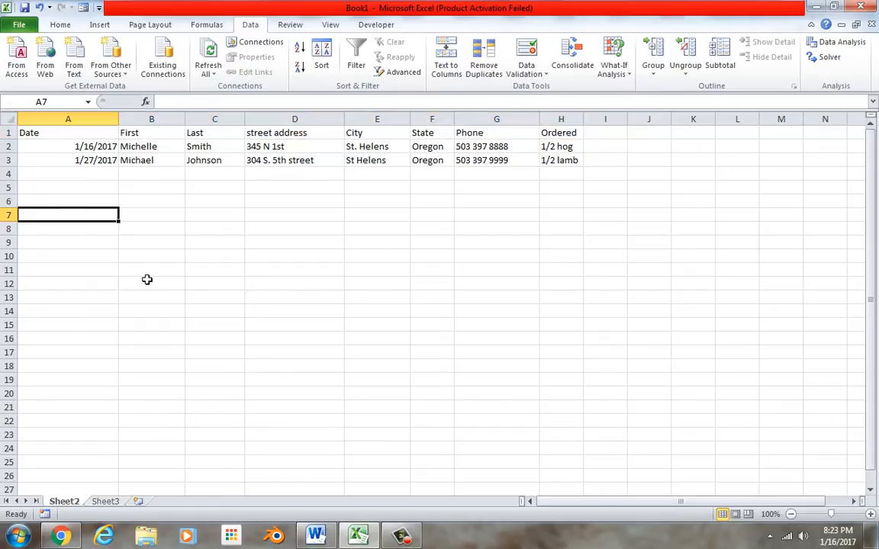
{"action": "left_click", "coordinate": [100, 501]}
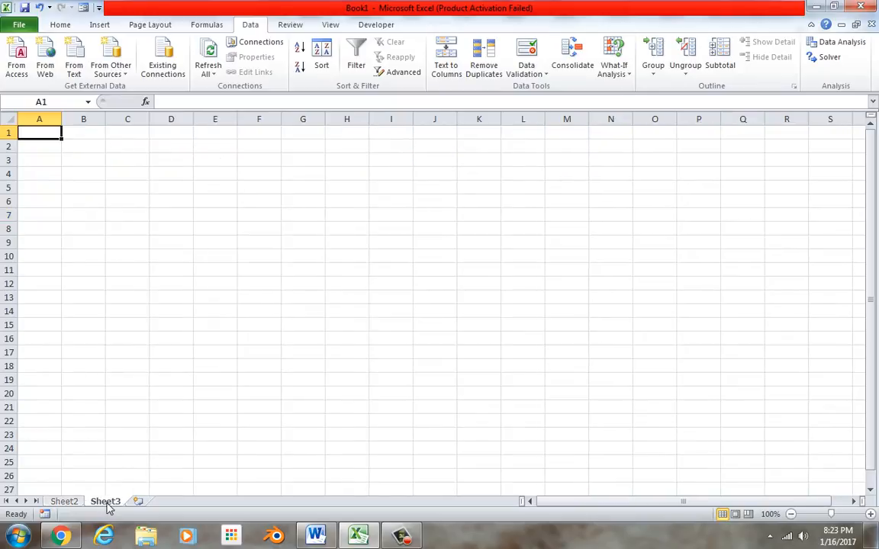
{"action": "type", "text": "date"}
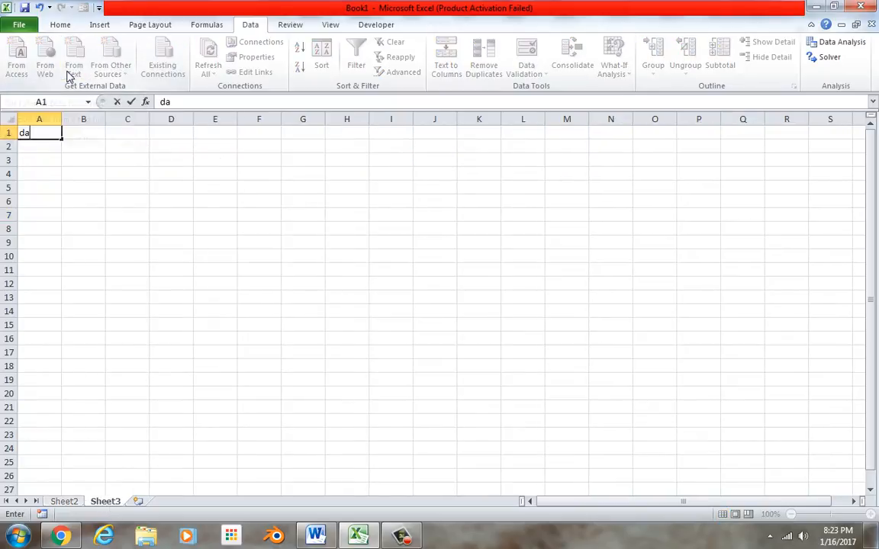
{"action": "key", "text": "Tab"}
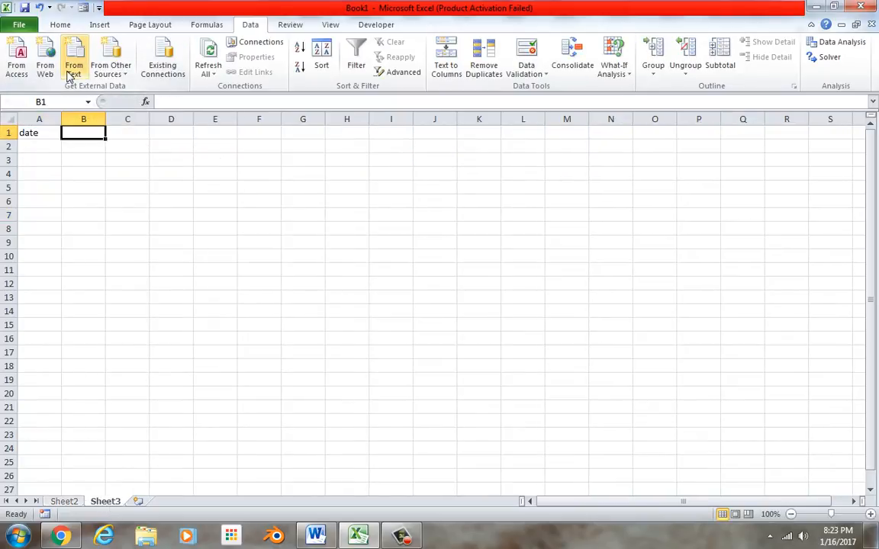
{"action": "type", "text": "vendor"}
{"action": "key", "text": "Tab"}
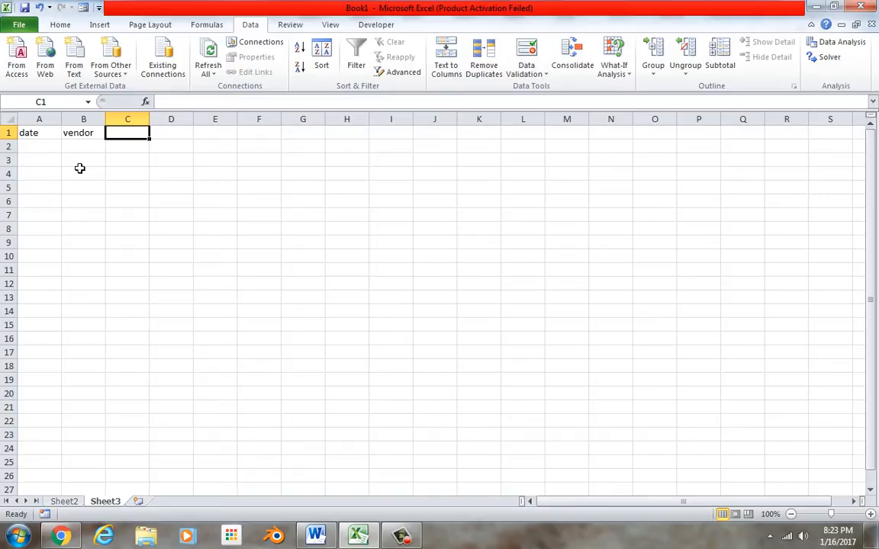
{"action": "type", "text": "descripti"}
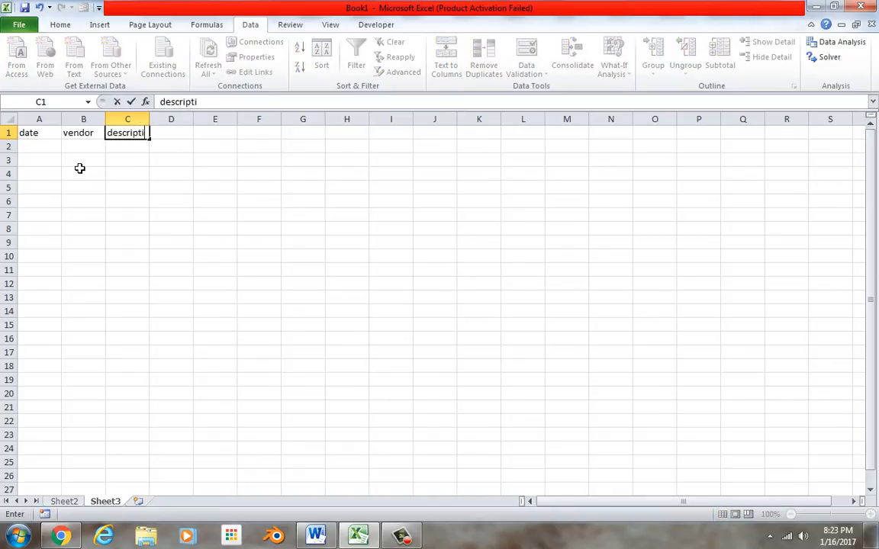
{"action": "type", "text": "on"}
{"action": "key", "text": "Tab"}
{"action": "type", "text": "cost"}
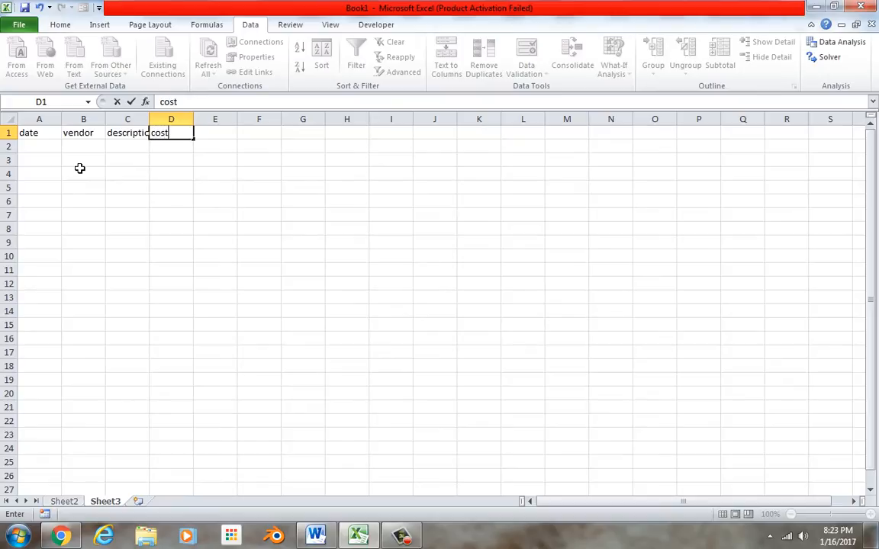
{"action": "left_click", "coordinate": [132, 159]}
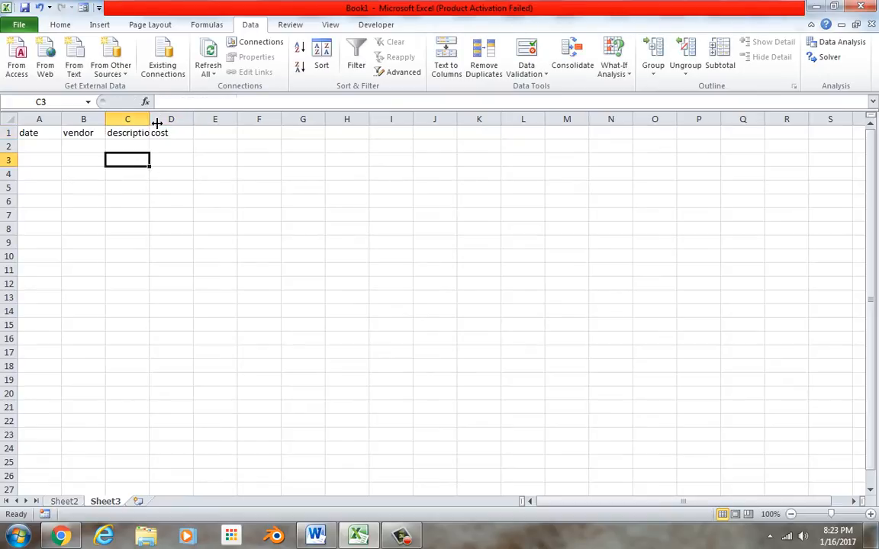
Widen columns B and C to fit the labels and select A1:D1
{"action": "left_click_drag", "start_coordinate": [150, 119], "coordinate": [182, 124]}
{"action": "left_click_drag", "start_coordinate": [105, 120], "coordinate": [156, 121]}
{"action": "left_click", "coordinate": [251, 119]}
{"action": "left_click_drag", "start_coordinate": [233, 120], "coordinate": [310, 120]}
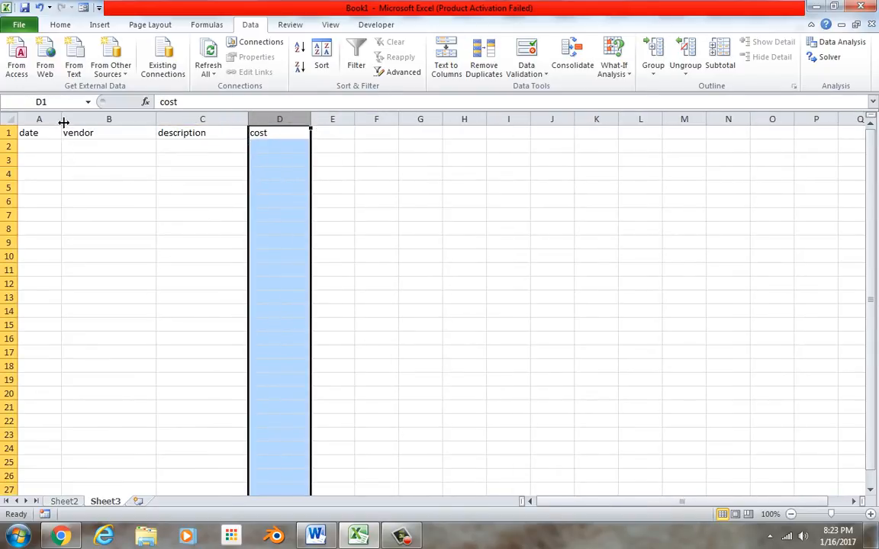
{"action": "left_click_drag", "start_coordinate": [61, 132], "coordinate": [262, 141]}
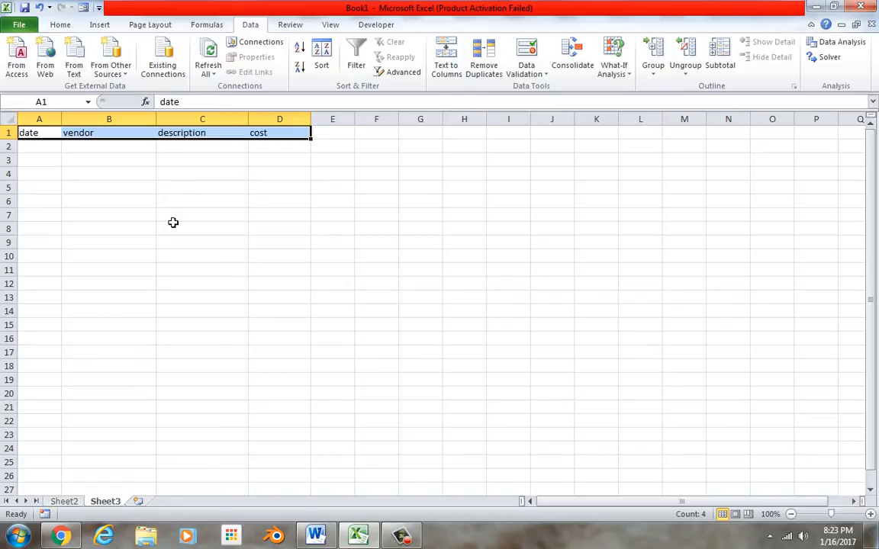
Use the data form to add 1/12/17, Costal Farm, rubber boots, $25.00 as row 2
{"action": "left_click", "coordinate": [84, 7]}
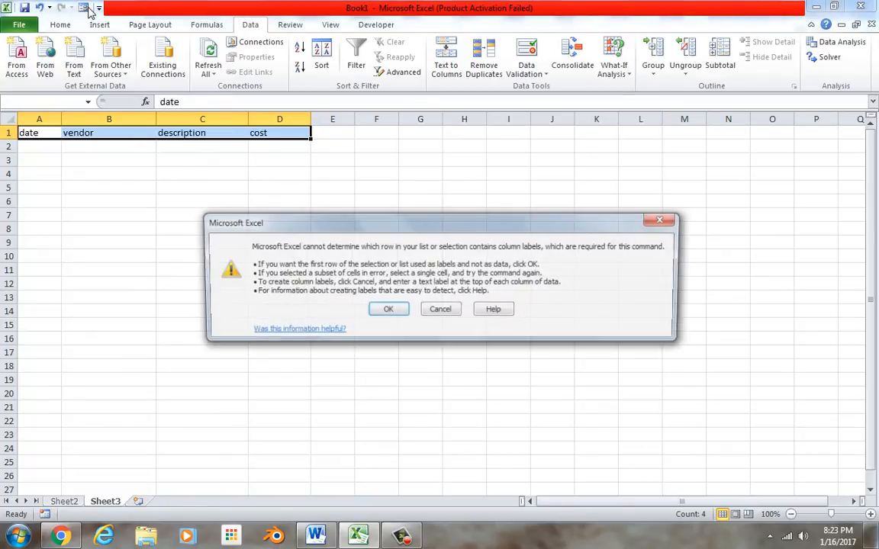
{"action": "left_click", "coordinate": [390, 308]}
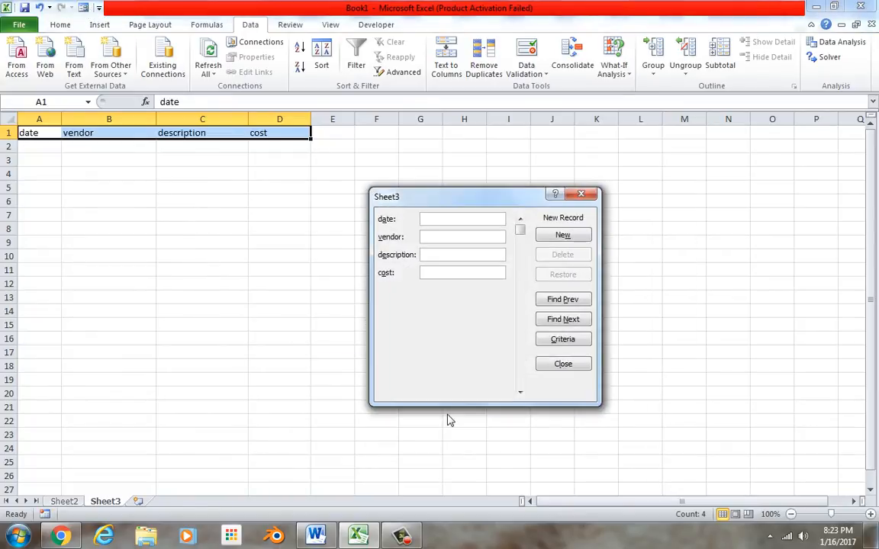
{"action": "type", "text": "1/12/17"}
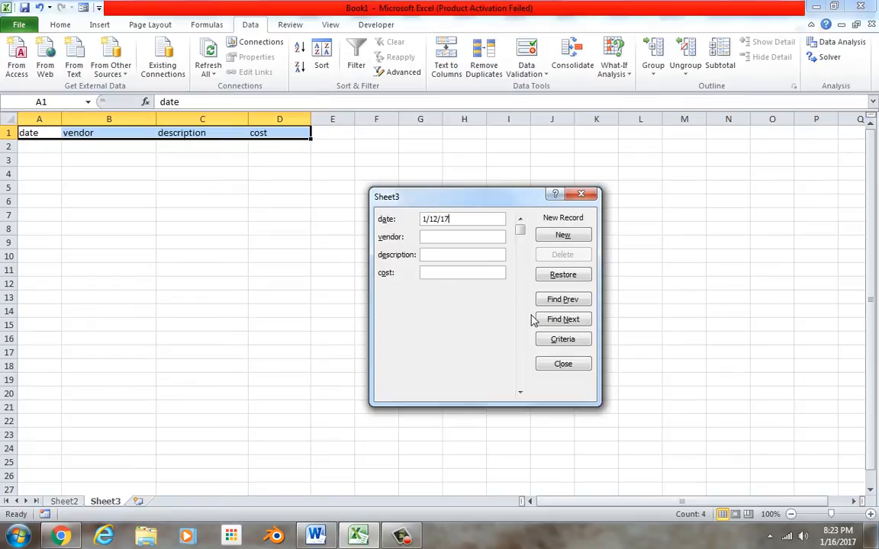
{"action": "key", "text": "Tab"}
{"action": "type", "text": "Costal Farm"}
{"action": "key", "text": "Tab"}
{"action": "type", "text": "rubber boots"}
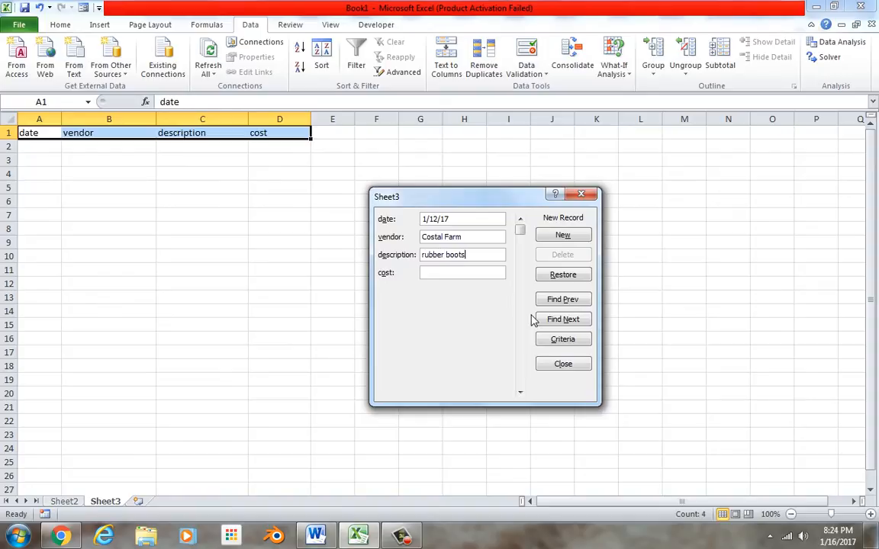
{"action": "key", "text": "Tab"}
{"action": "type", "text": "$25.00"}
{"action": "left_click", "coordinate": [582, 236]}
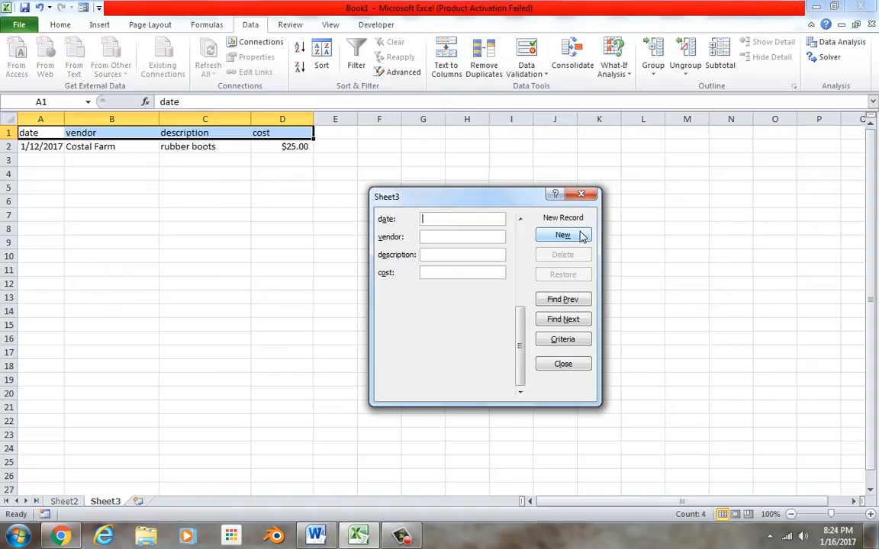
{"action": "left_click", "coordinate": [582, 198]}
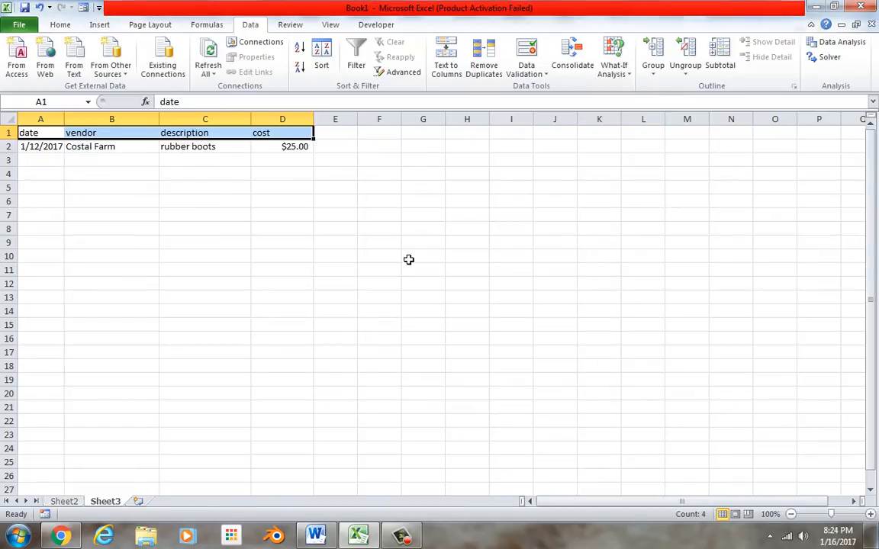
Widen column E and add the header 'total' in E1
{"action": "left_click_drag", "start_coordinate": [359, 122], "coordinate": [385, 135]}
{"action": "left_click", "coordinate": [367, 135]}
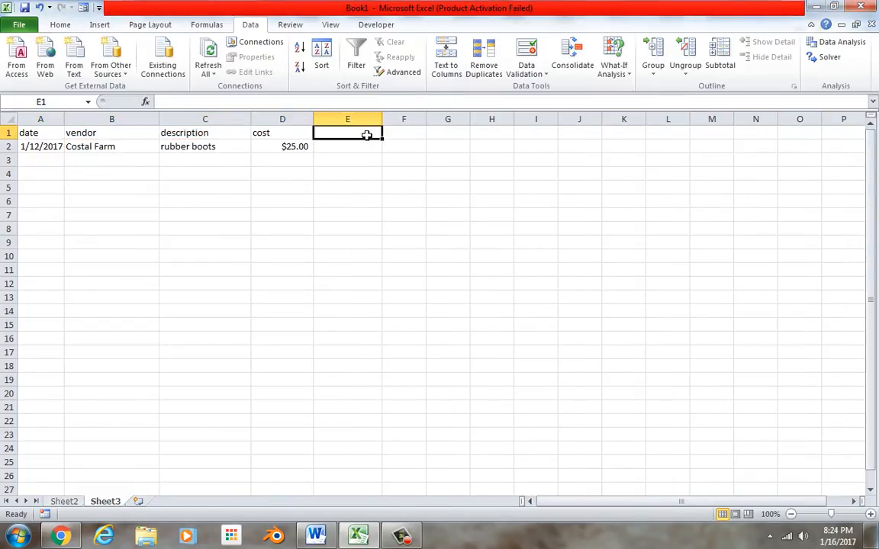
{"action": "type", "text": "running to"}
{"action": "key", "text": "BackSpace"}
{"action": "key", "text": "BackSpace"}
{"action": "key", "text": "BackSpace"}
{"action": "key", "text": "BackSpace"}
{"action": "key", "text": "BackSpace"}
{"action": "key", "text": "BackSpace"}
{"action": "key", "text": "BackSpace"}
{"action": "key", "text": "BackSpace"}
{"action": "key", "text": "BackSpace"}
{"action": "key", "text": "BackSpace"}
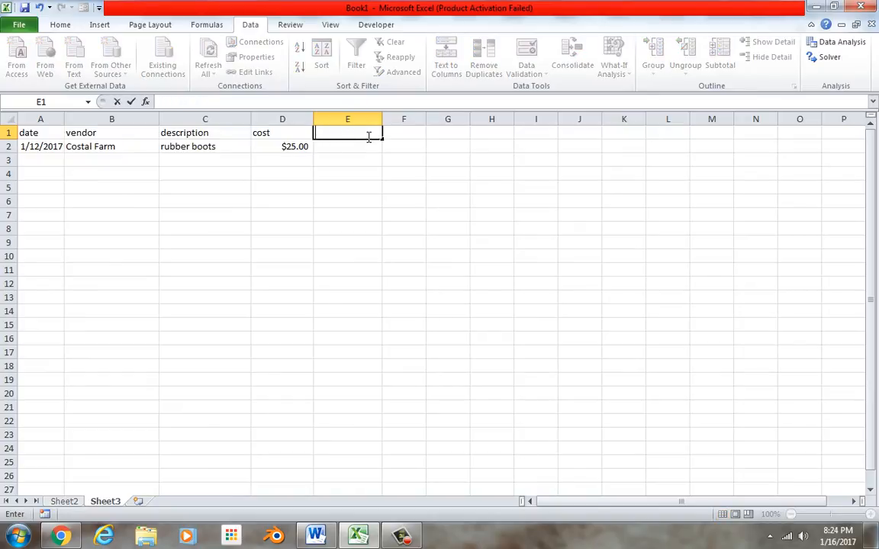
{"action": "type", "text": "total"}
{"action": "left_click", "coordinate": [356, 151]}
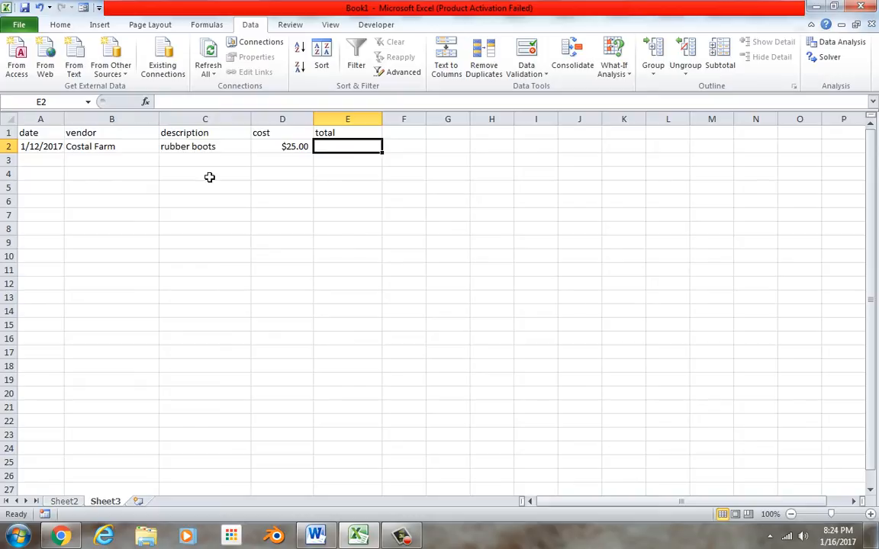
Correct the vendor in B2 to 'Coastal Farm' and return to Sheet2
{"action": "double_click", "coordinate": [92, 149]}
{"action": "key", "text": "BackSpace"}
{"action": "key", "text": "BackSpace"}
{"action": "key", "text": "BackSpace"}
{"action": "type", "text": "astall"}
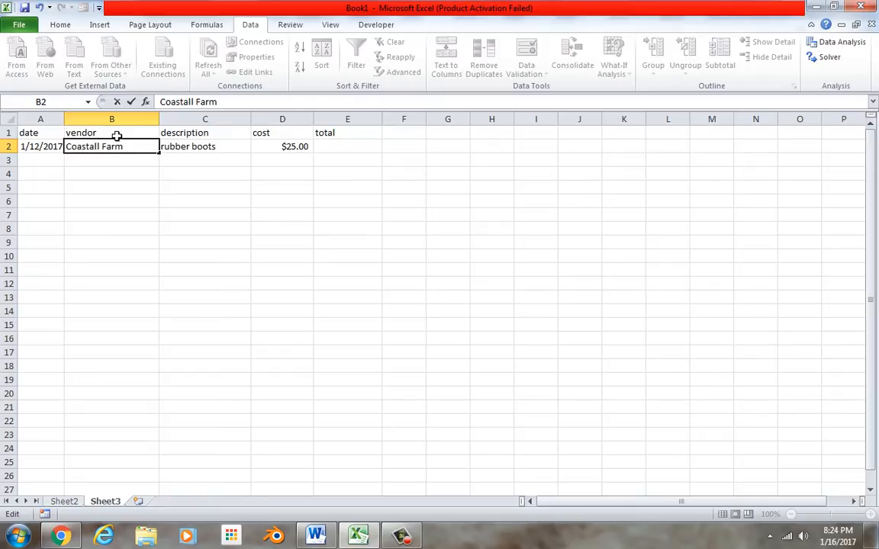
{"action": "key", "text": "Delete"}
{"action": "left_click", "coordinate": [127, 198]}
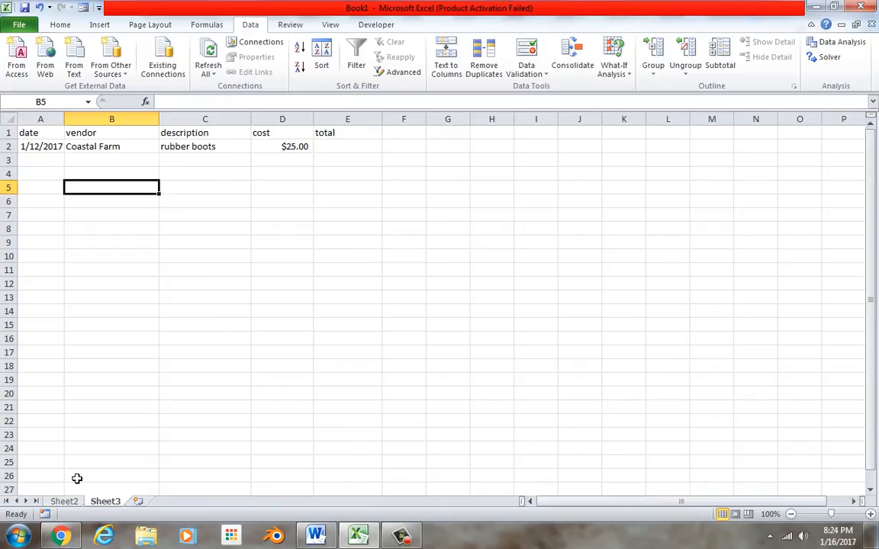
{"action": "left_click", "coordinate": [65, 501]}
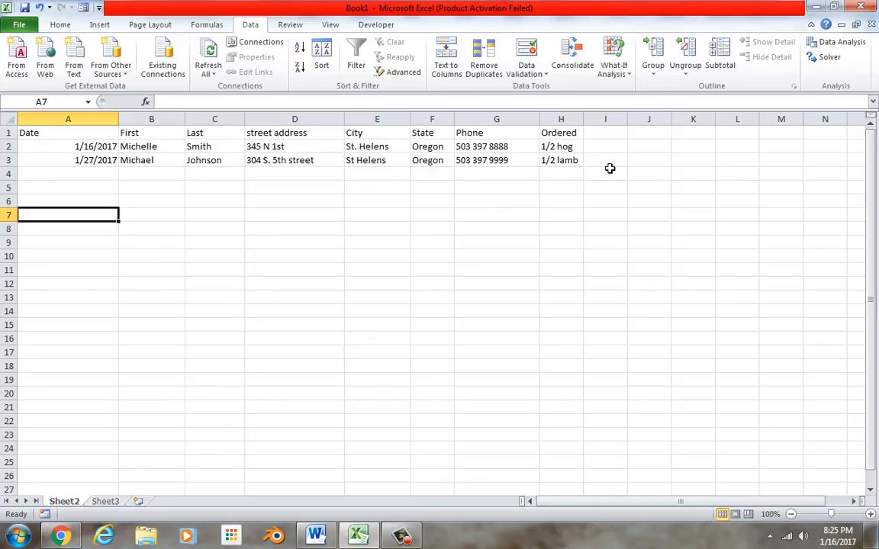
Widen column I beside the customer table by dragging its header border right
{"action": "left_click_drag", "start_coordinate": [627, 120], "coordinate": [649, 120]}
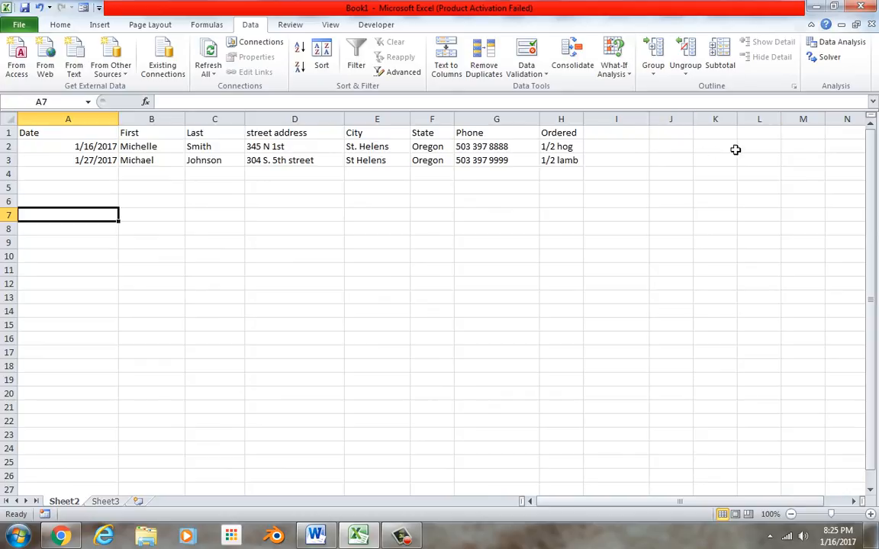
{"action": "left_click", "coordinate": [404, 540]}
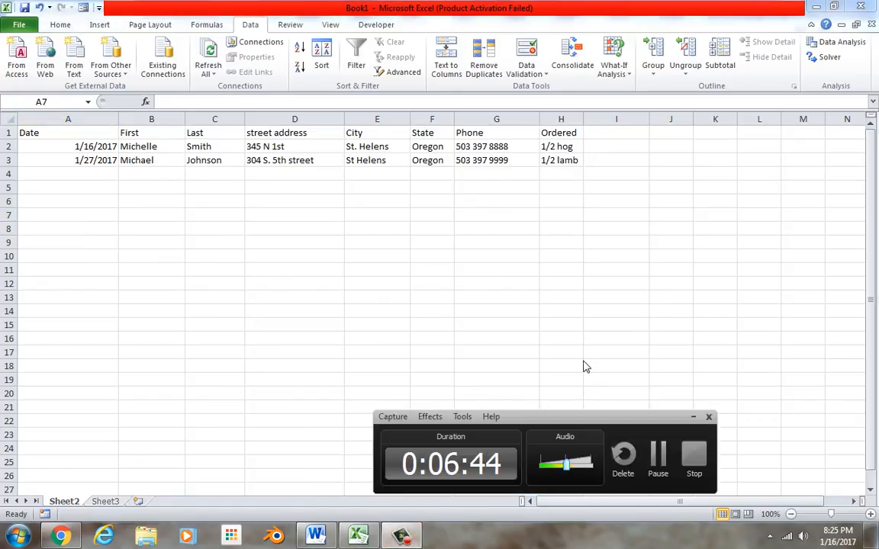